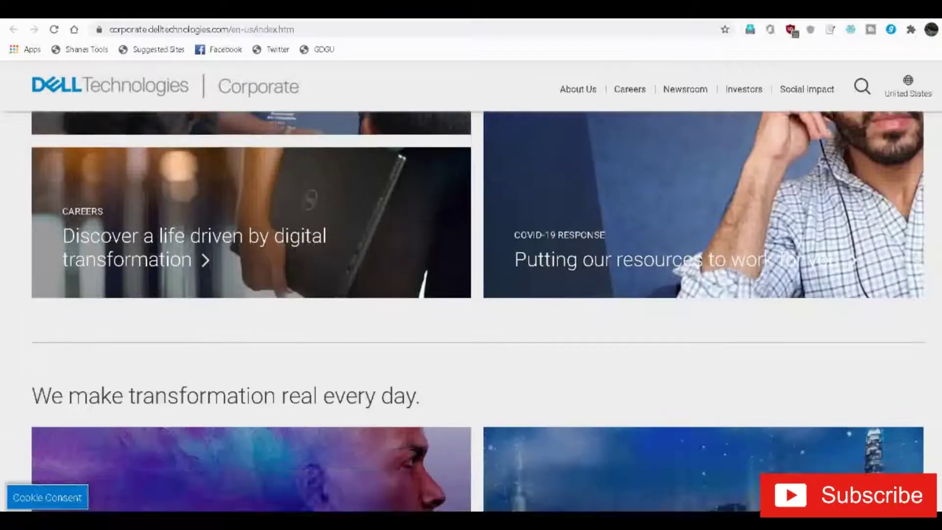
- Look through the Dell Technologies, Livestrong and edX home pages as examples of website design
scroll(472, 309, down, 1)
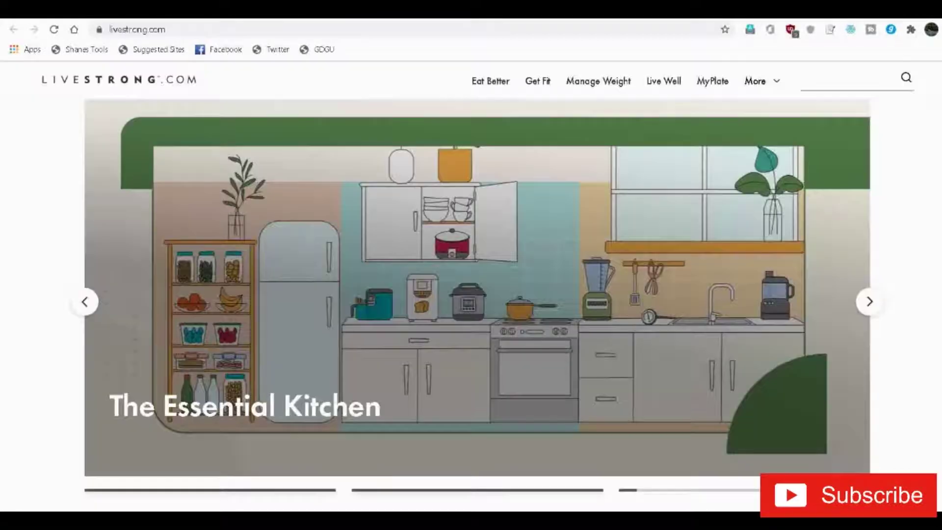
scroll(471, 294, down, 8)
scroll(471, 294, down, 20)
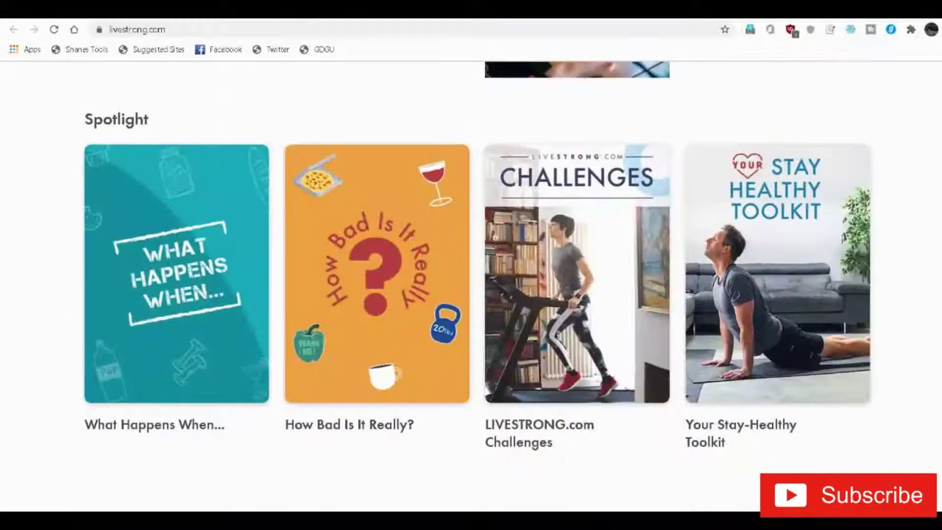
scroll(472, 294, down, 20)
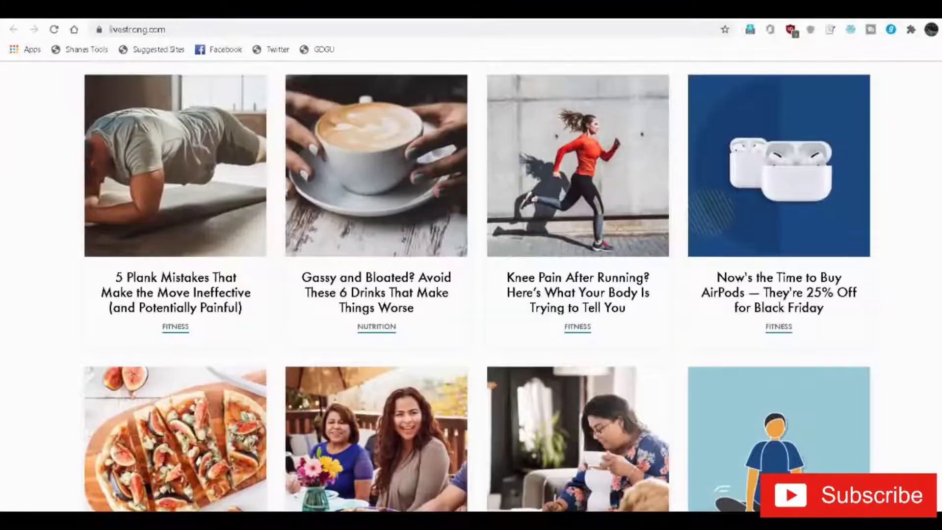
scroll(472, 294, down, 2)
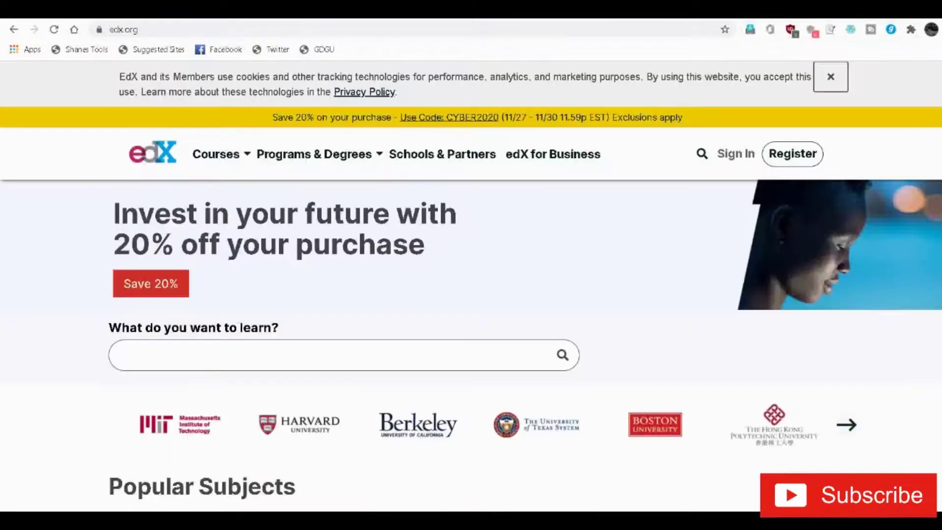
scroll(471, 294, down, 3)
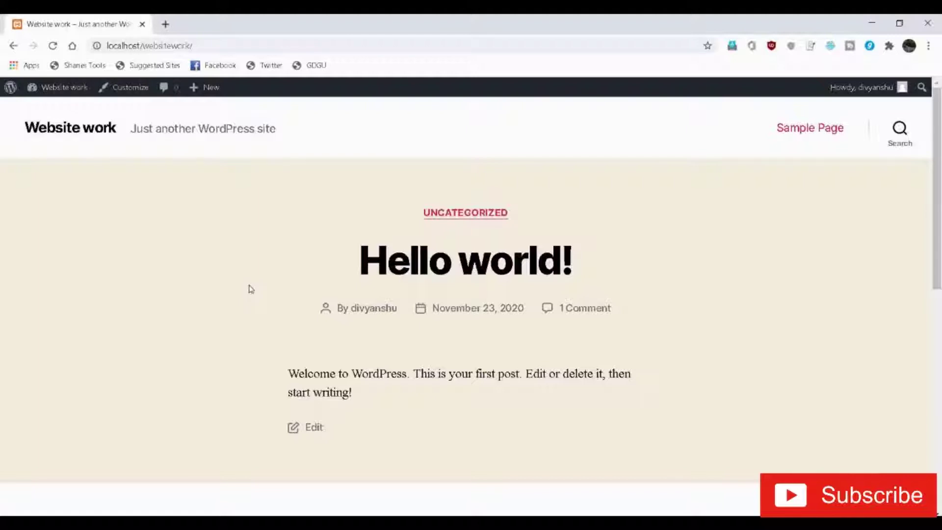
- Open the Website work admin dashboard in a new tab and visit the live site from it
click(165, 24)
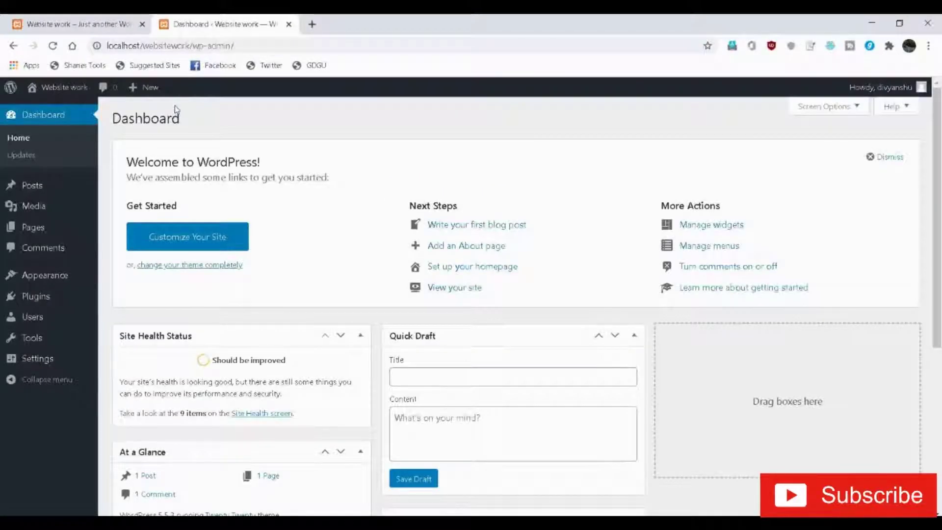
mouse_move(63, 93)
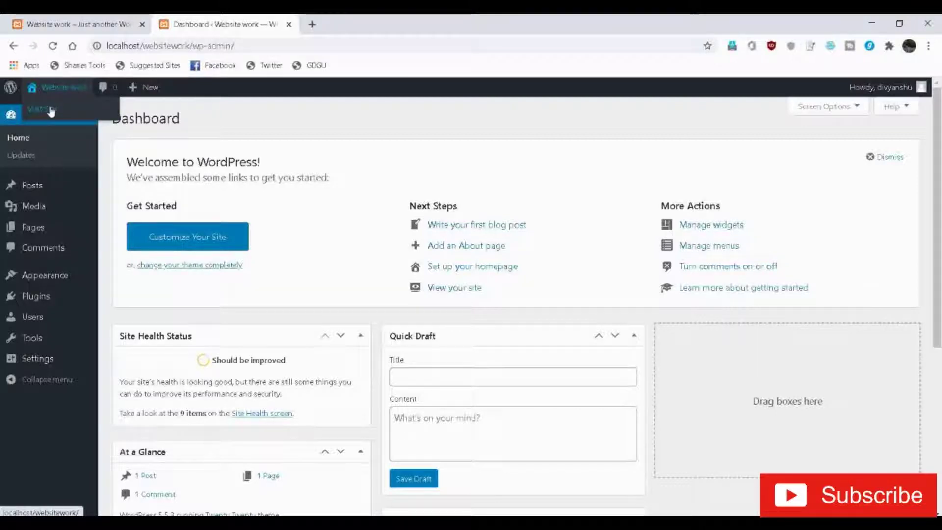
click(51, 112)
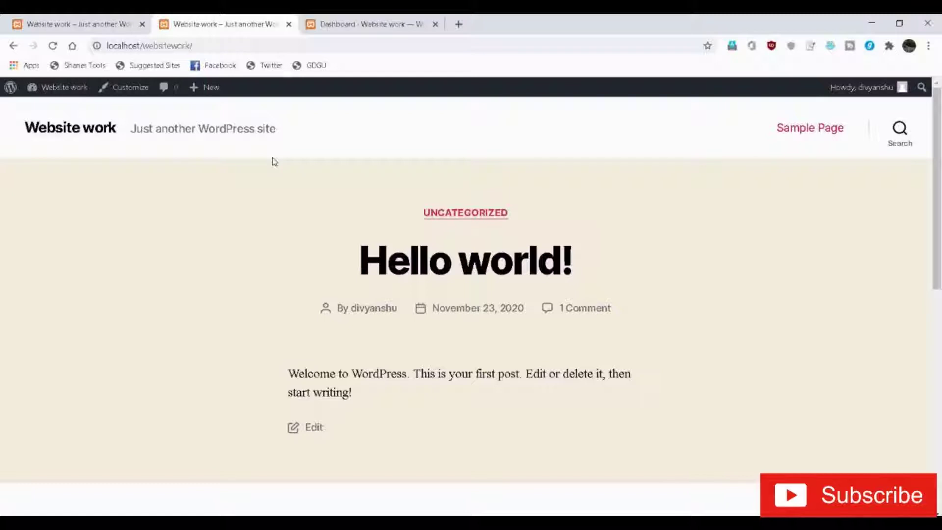
- Return to the dashboard, open theme management and browse the featured themes available to add
click(399, 25)
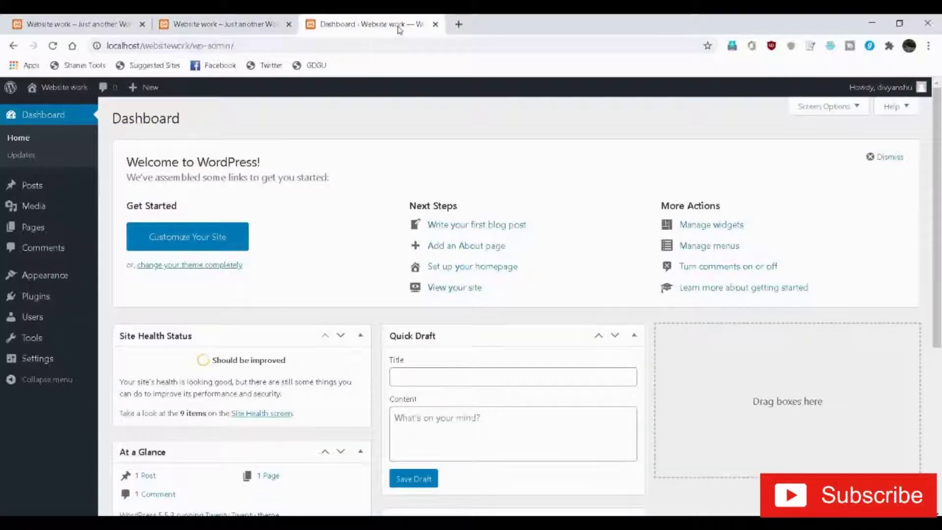
mouse_move(69, 277)
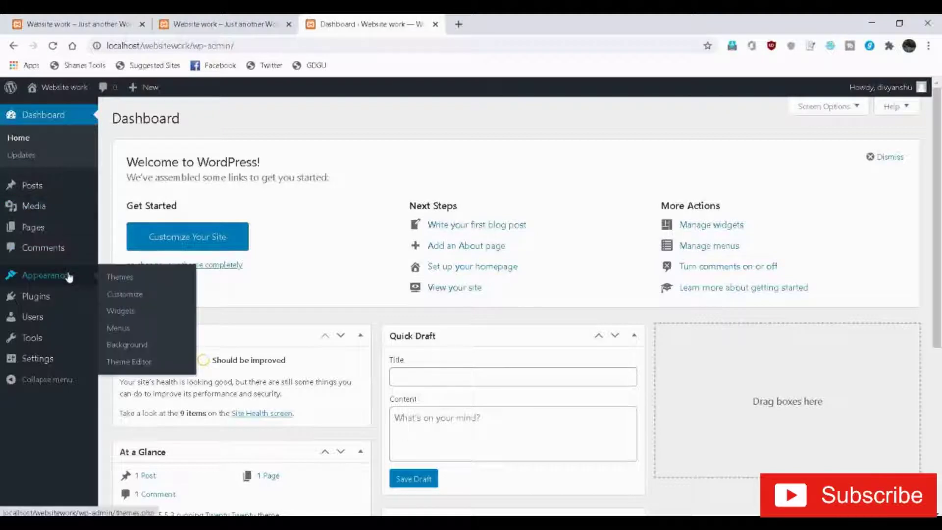
click(104, 279)
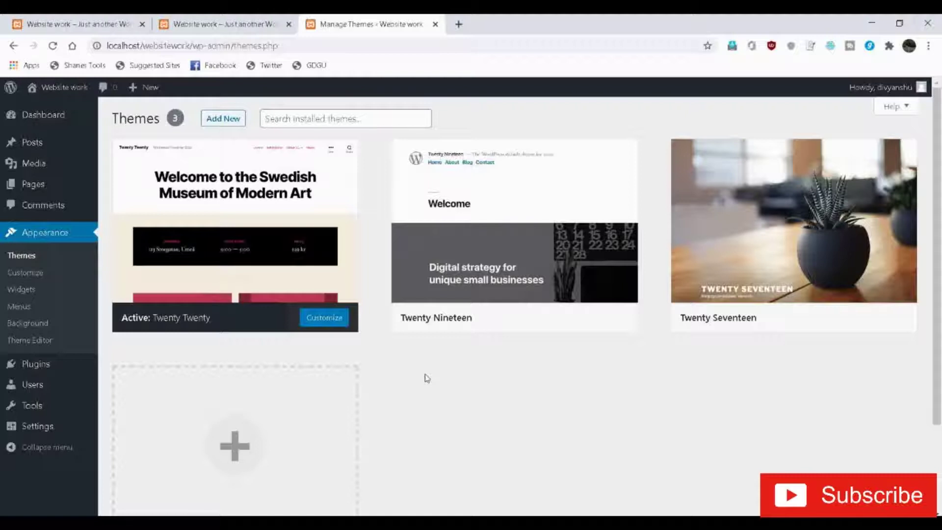
click(215, 118)
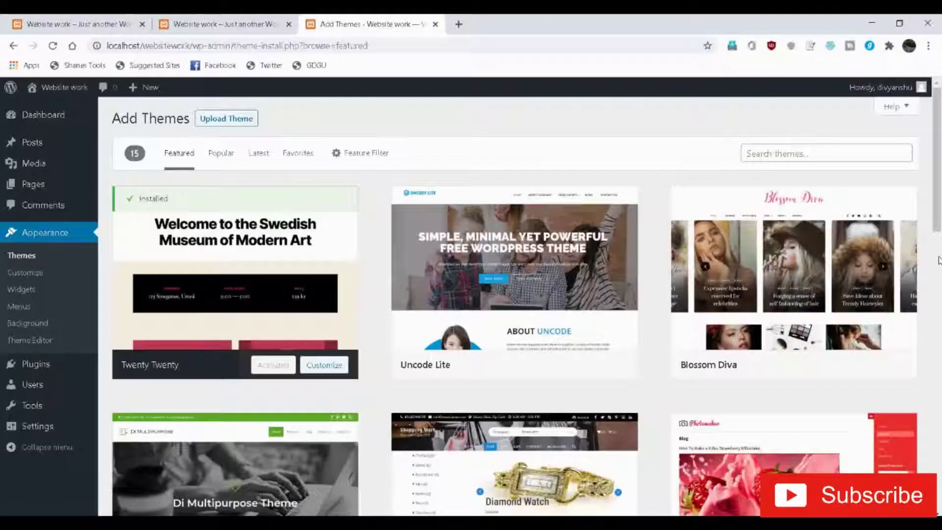
scroll(939, 261, down, 4)
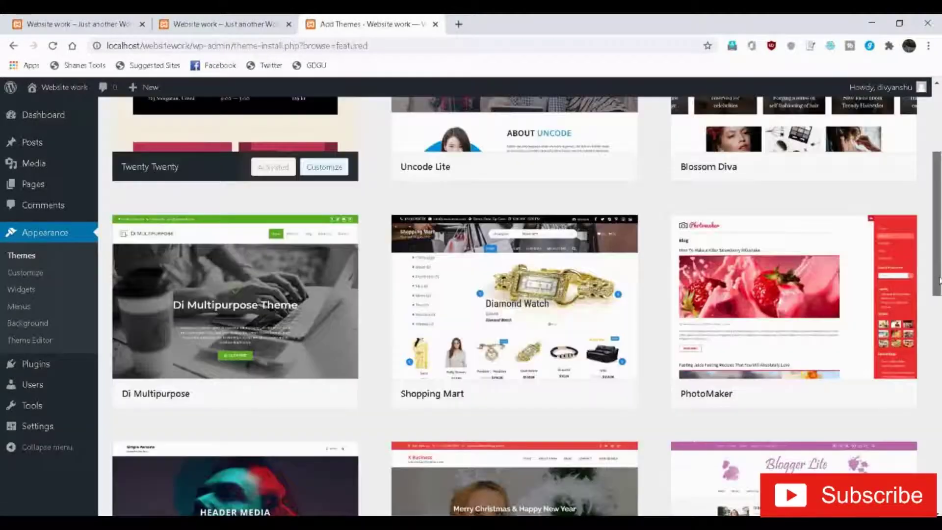
drag(939, 280, 936, 430)
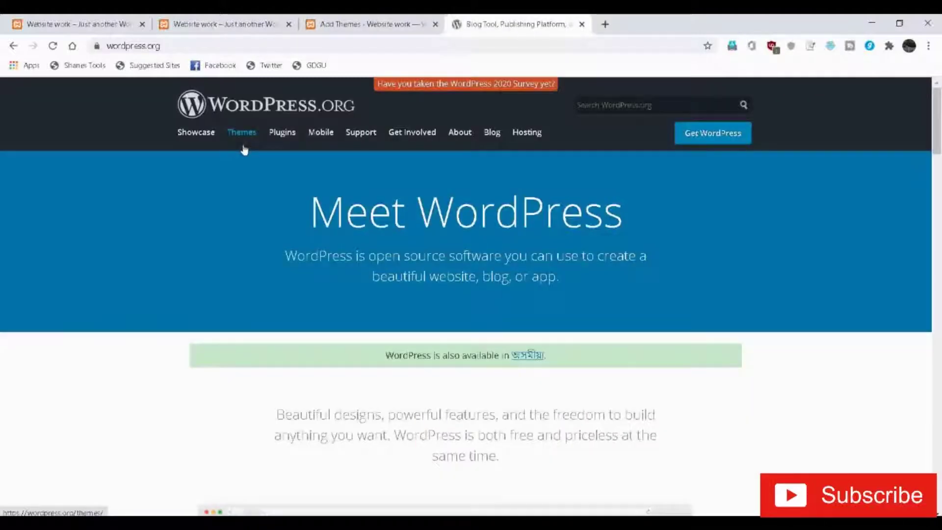
- Browse the popular themes in the WordPress.org theme directory
click(243, 132)
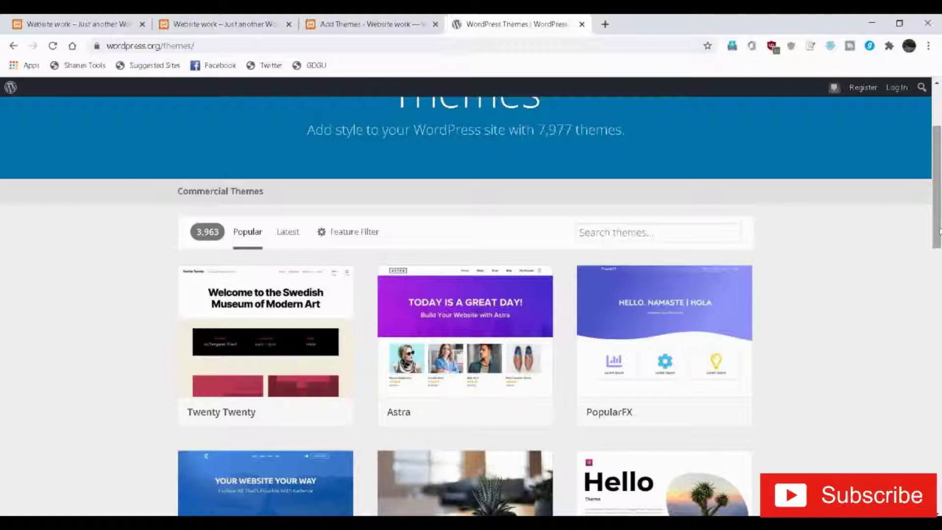
drag(940, 231, 940, 365)
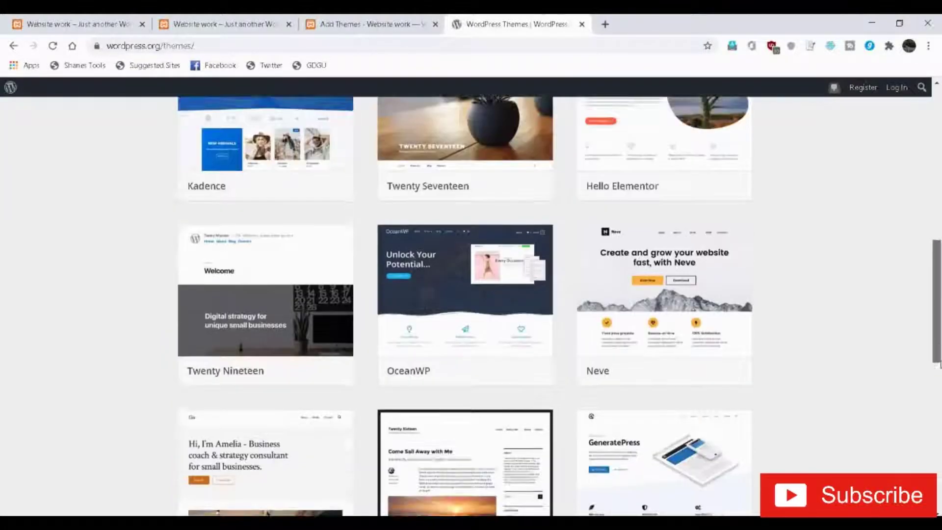
scroll(456, 316, up, 6)
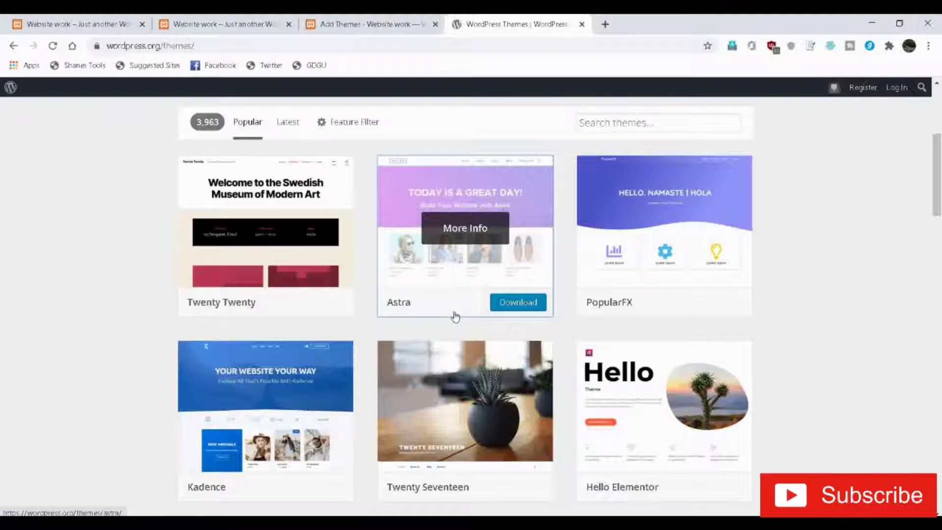
- Return to the site's Add Themes page, then install and activate the Di Multipurpose theme
key(ctrl+shift+Tab)
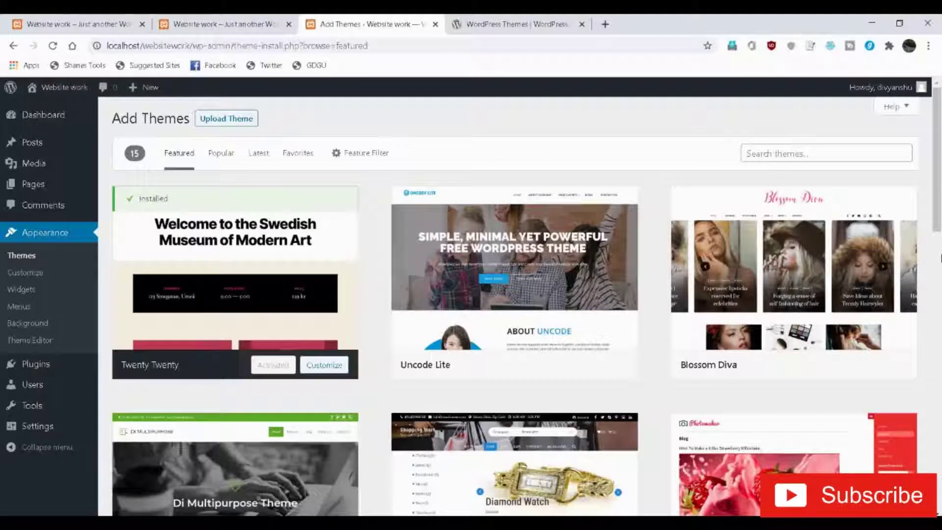
scroll(282, 246, down, 5)
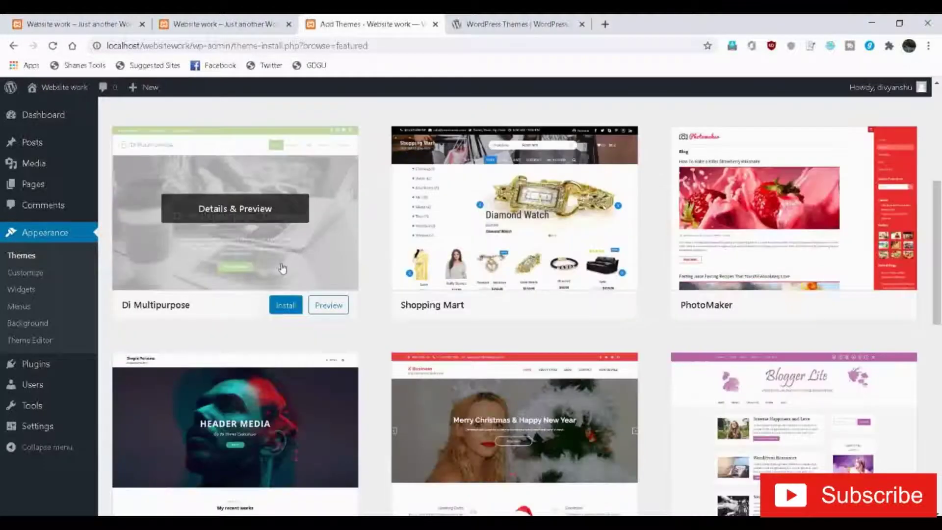
click(283, 306)
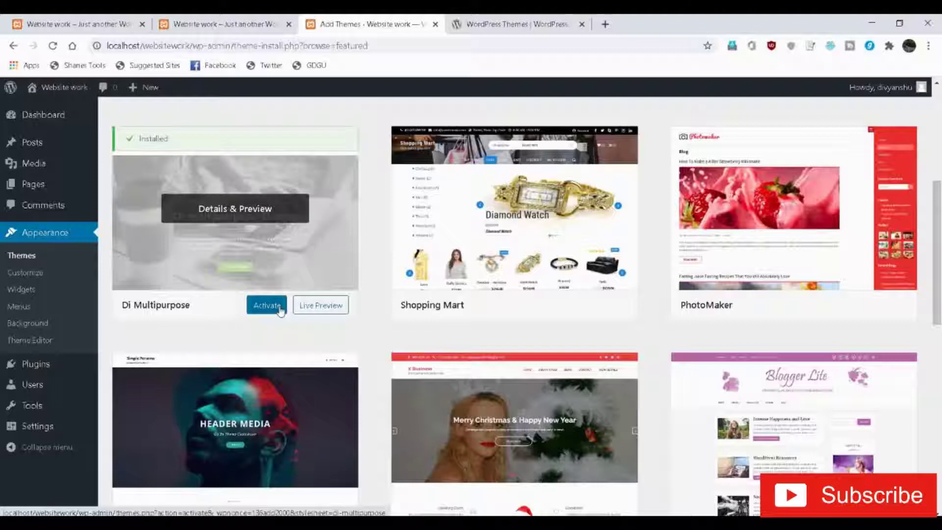
click(281, 311)
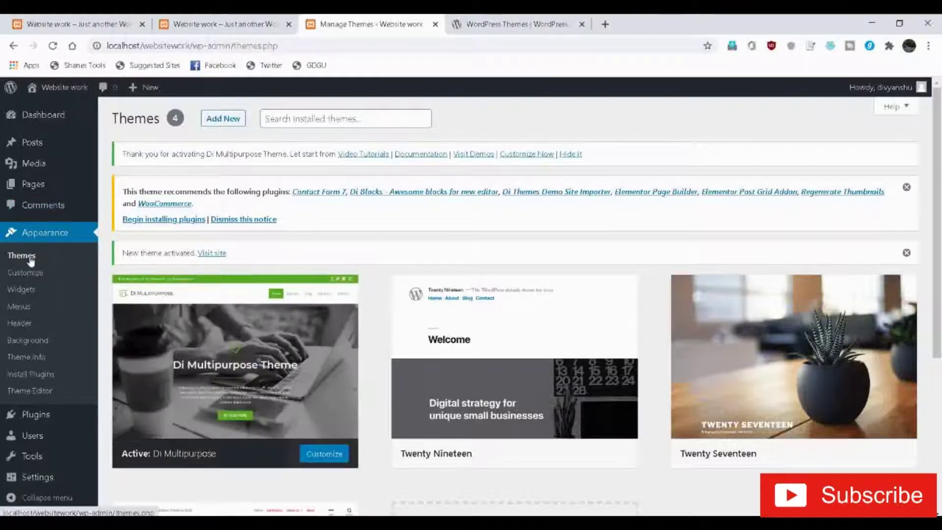
scroll(30, 259, down, 3)
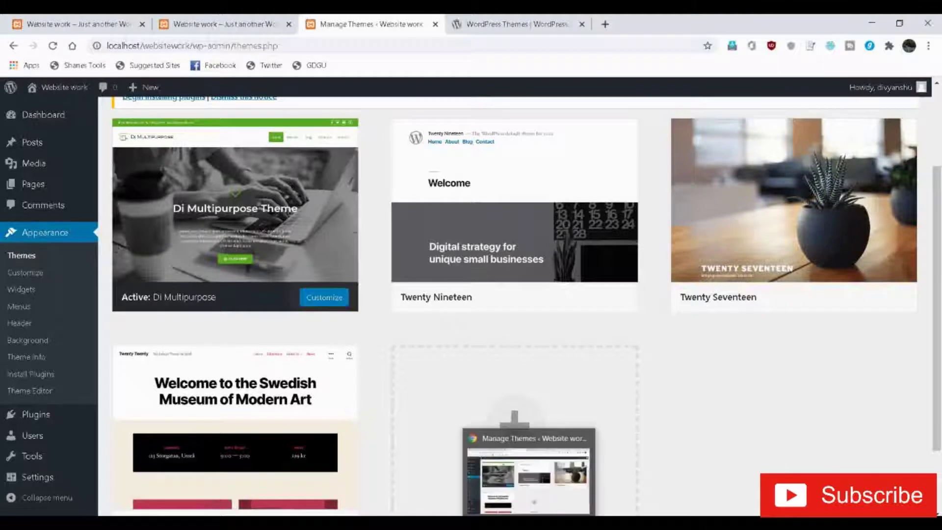
- In File Explorer, inspect the theme folders in xampp\htdocs\websitework\wp-content\themes on drive G, then minimize the window
click(347, 523)
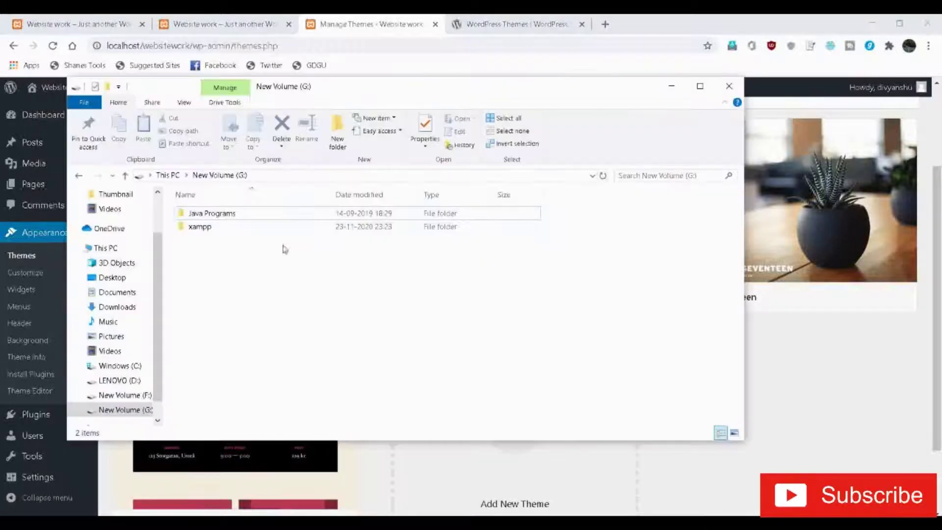
click(246, 229)
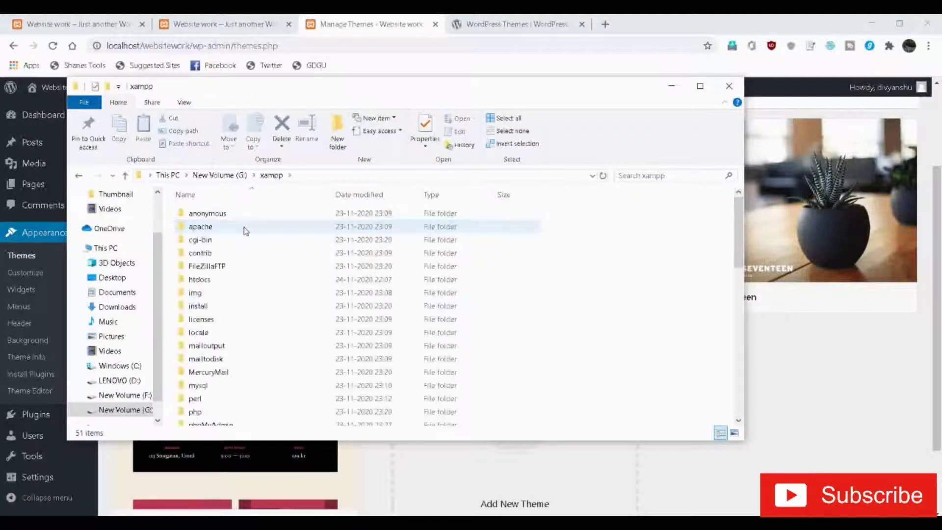
double_click(211, 278)
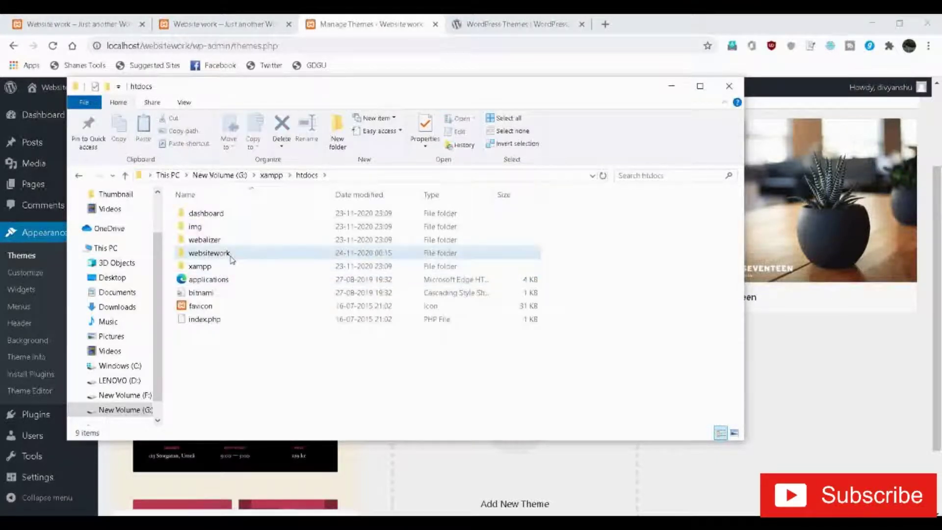
double_click(210, 253)
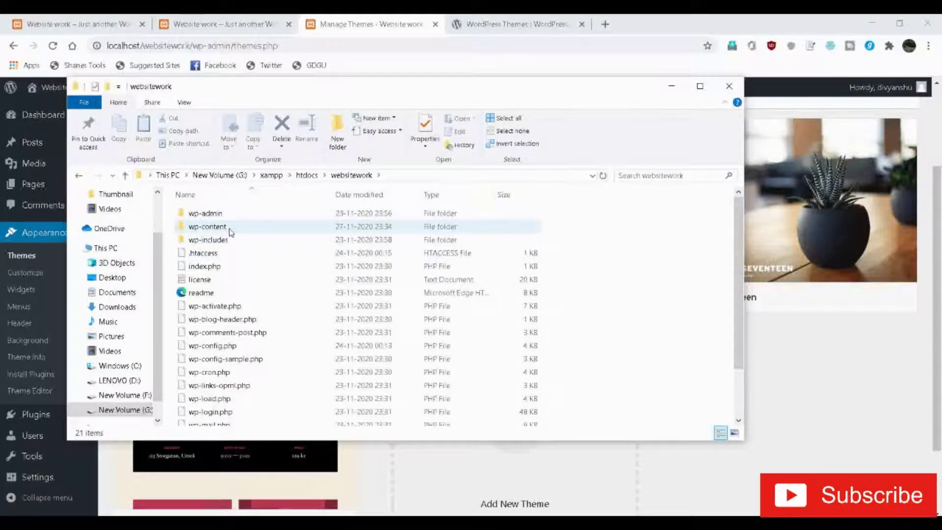
double_click(231, 229)
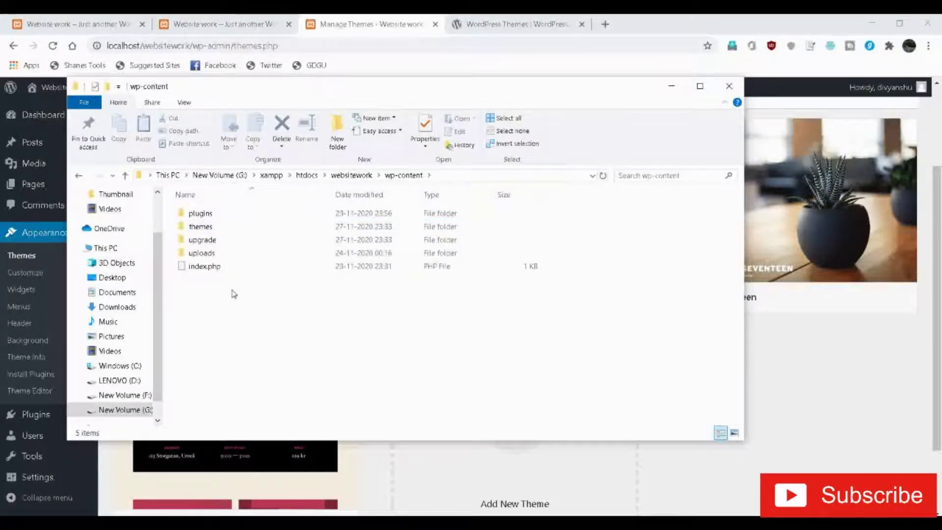
double_click(219, 228)
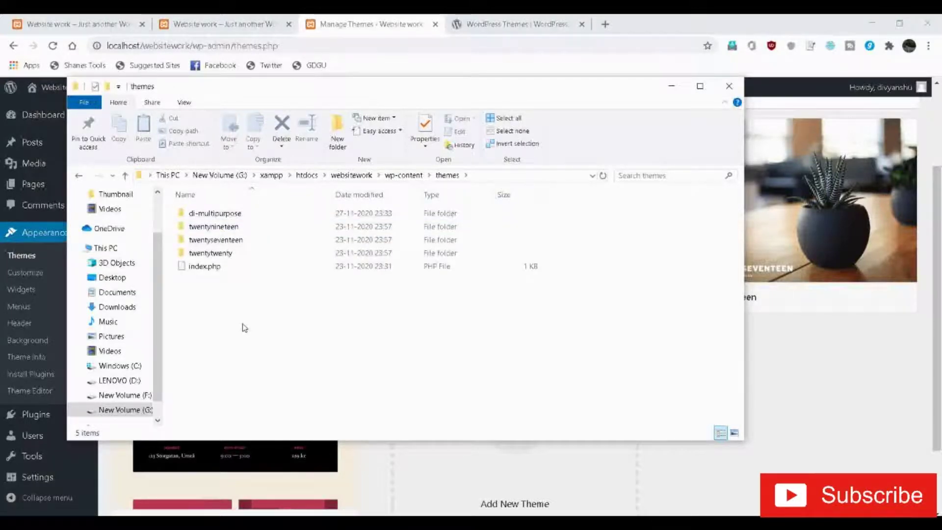
click(671, 85)
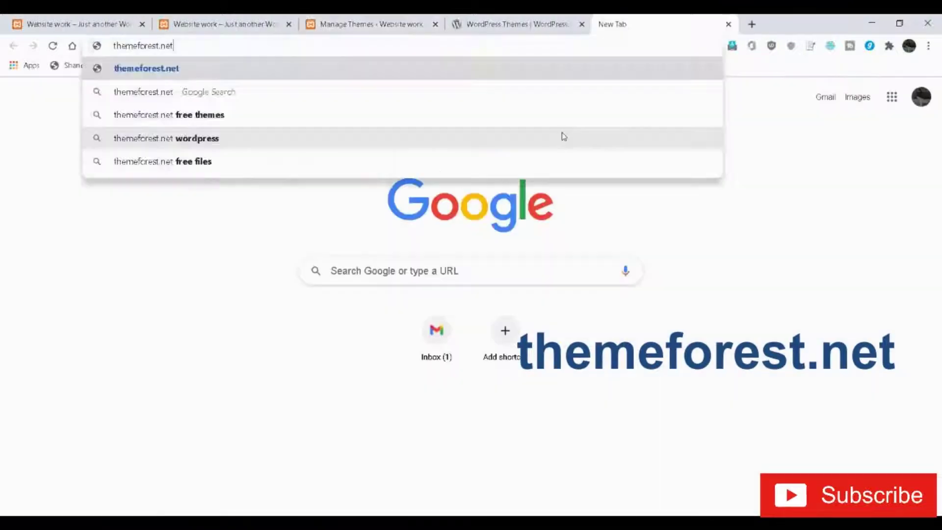
- Go to themeforest.net and browse its WordPress categories and the corporate WordPress themes on offer
key(Return)
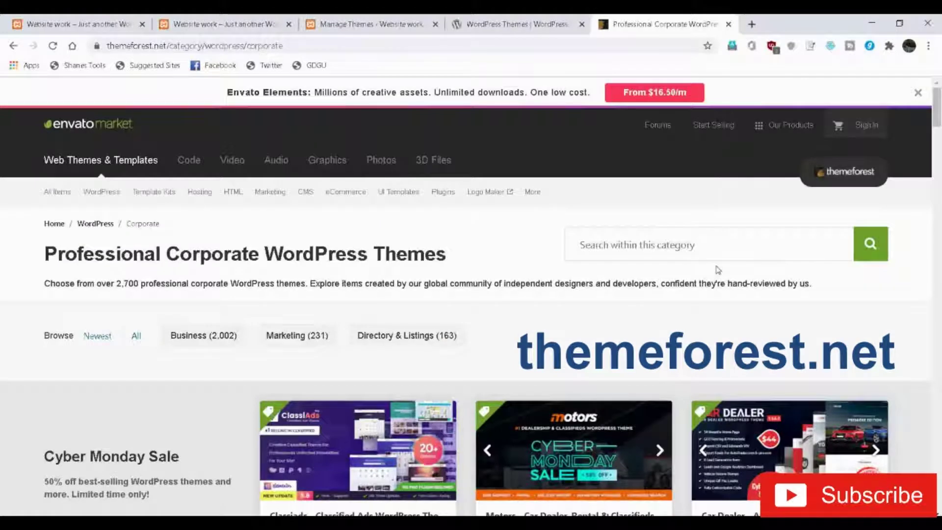
mouse_move(101, 201)
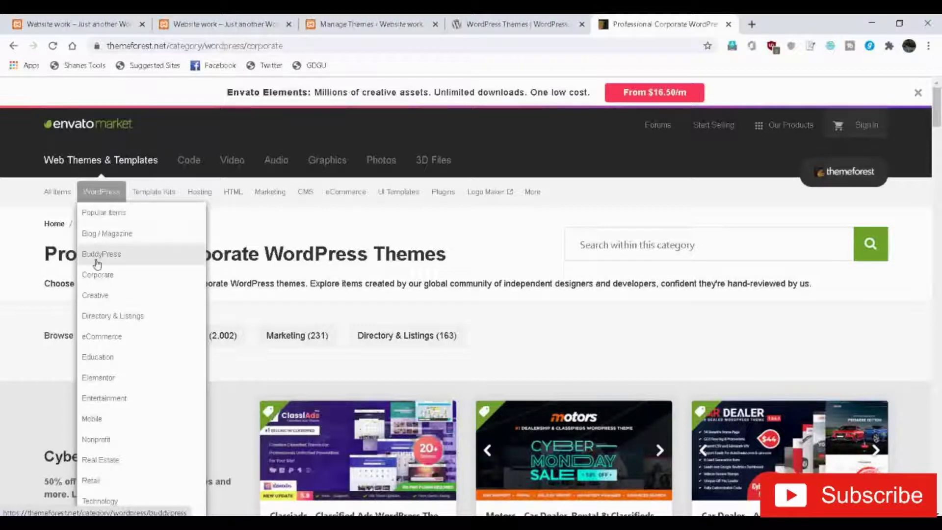
scroll(471, 296, down, 1)
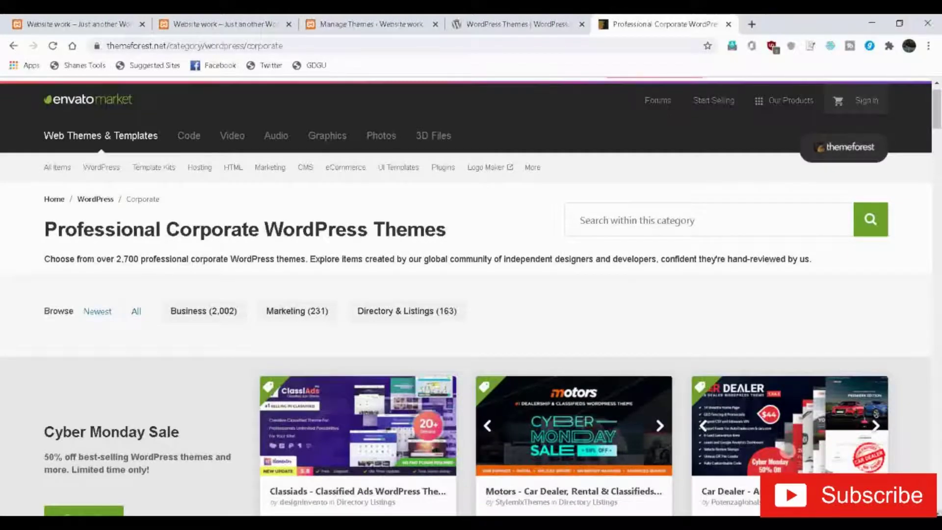
scroll(472, 296, down, 3)
scroll(472, 297, down, 1)
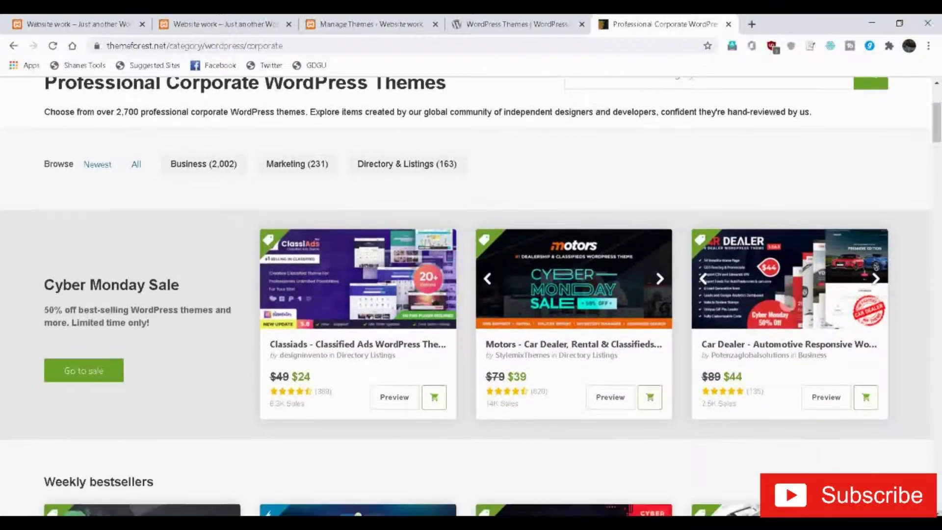
scroll(471, 296, down, 4)
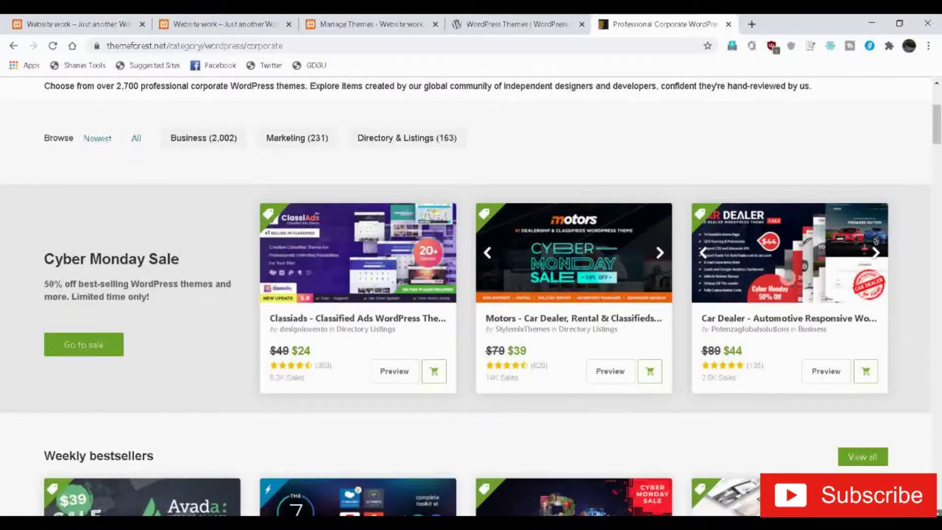
scroll(471, 296, down, 3)
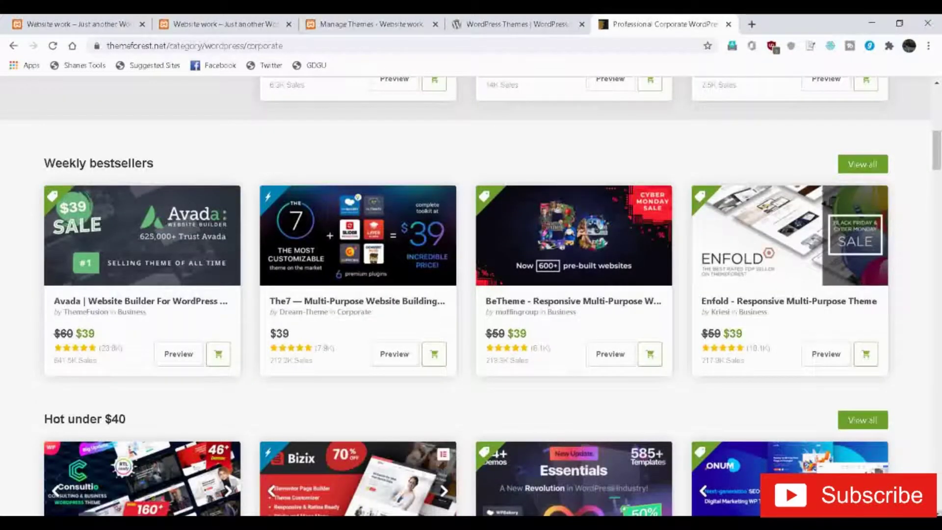
- Look through the weekly bestsellers and the themes under $40 among ThemeForest's corporate WordPress themes
scroll(471, 297, down, 3)
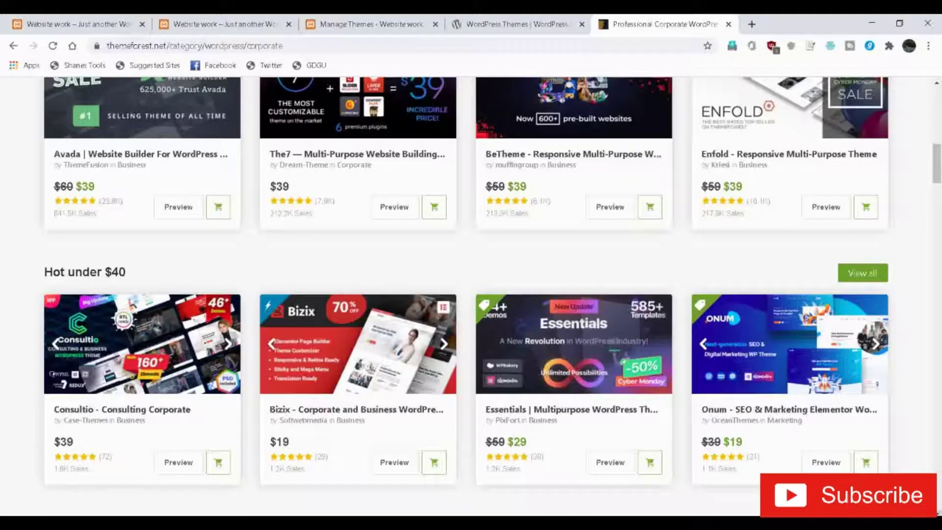
scroll(471, 297, down, 3)
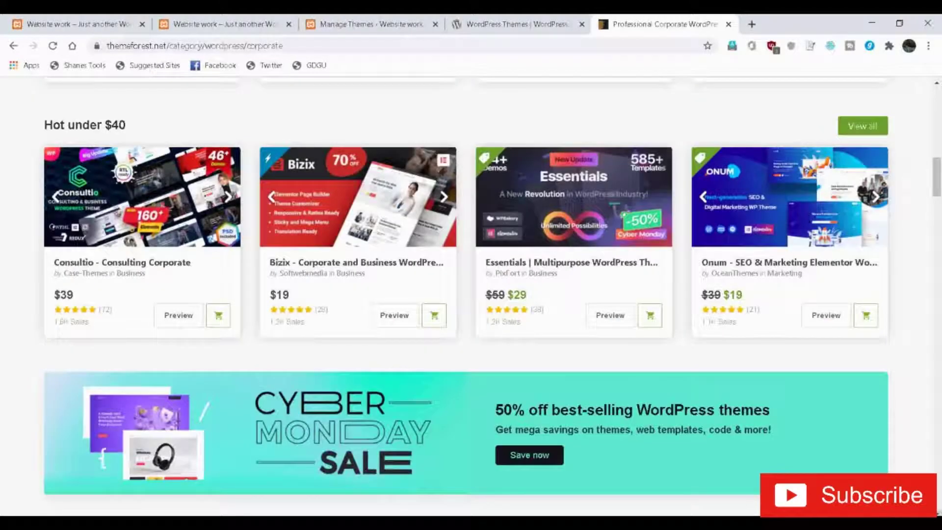
key(Home)
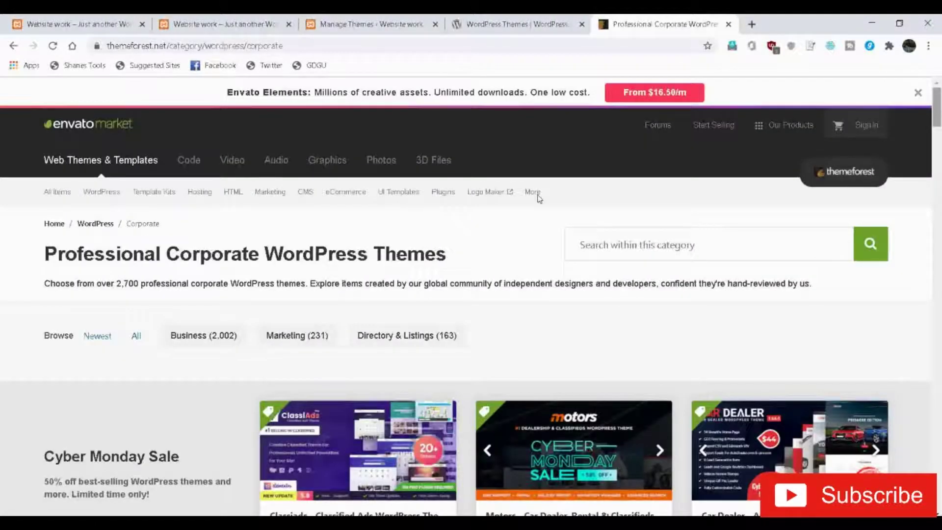
- Return to the site's Add Themes page, search for "oceanwp" and preview the OceanWP theme
key(ctrl+3)
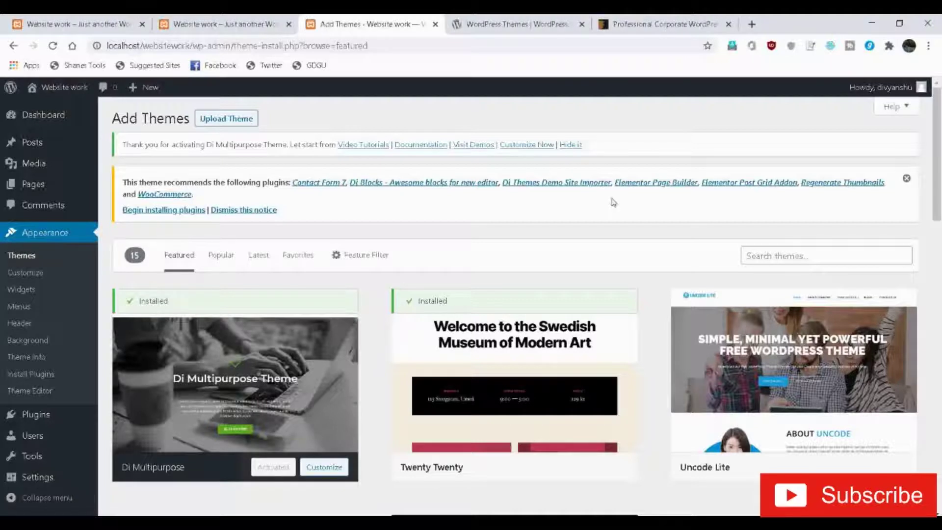
click(761, 254)
text(oceanwp)
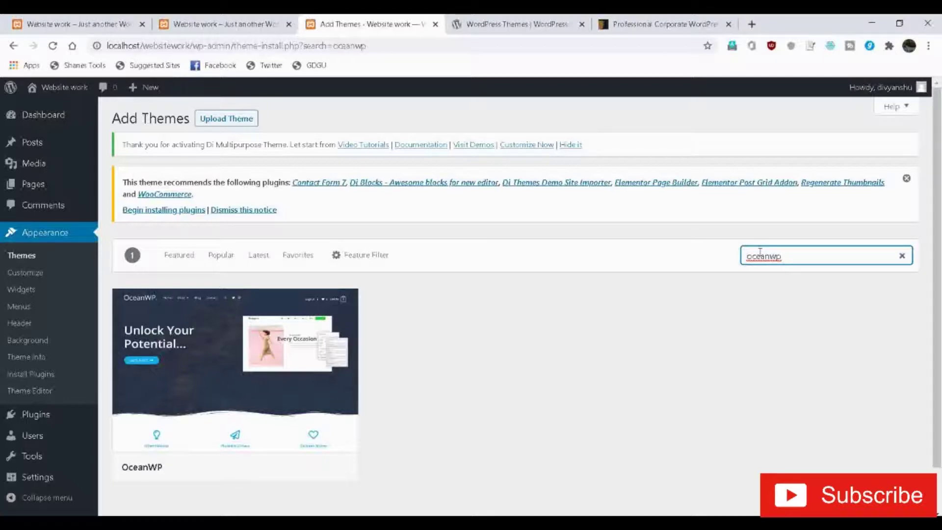
mouse_move(307, 409)
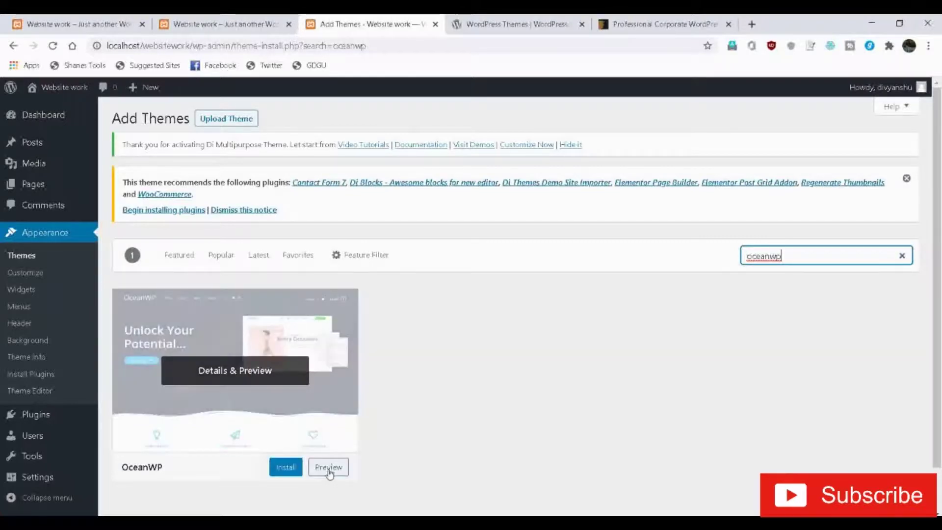
click(328, 469)
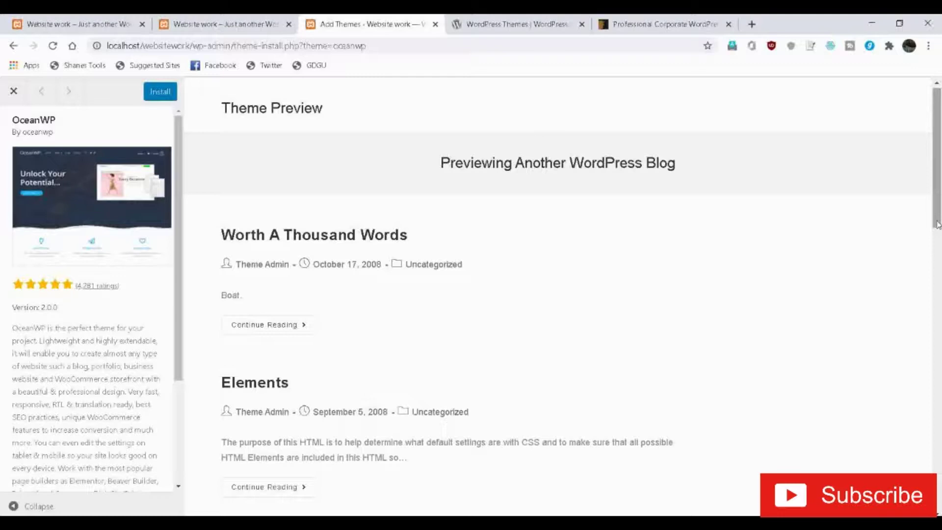
- Install the previewed OceanWP theme and activate it on the site
click(157, 93)
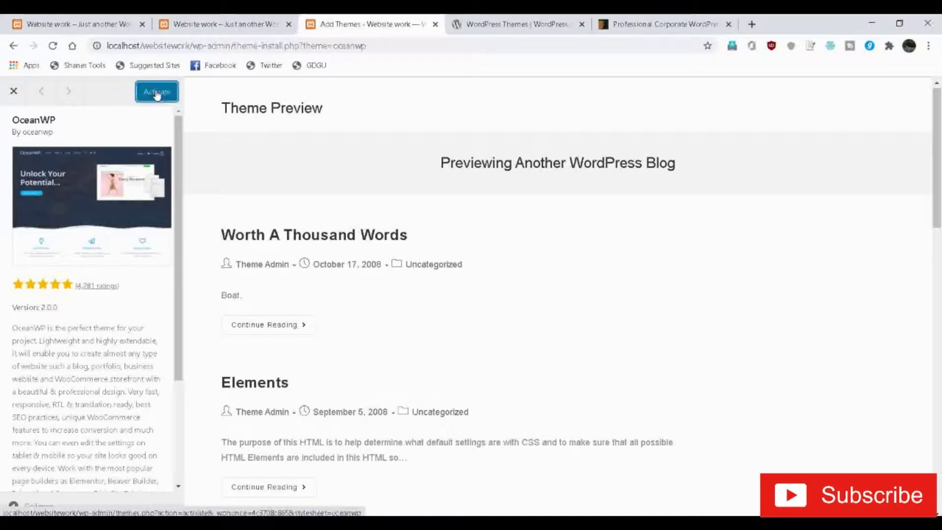
click(157, 93)
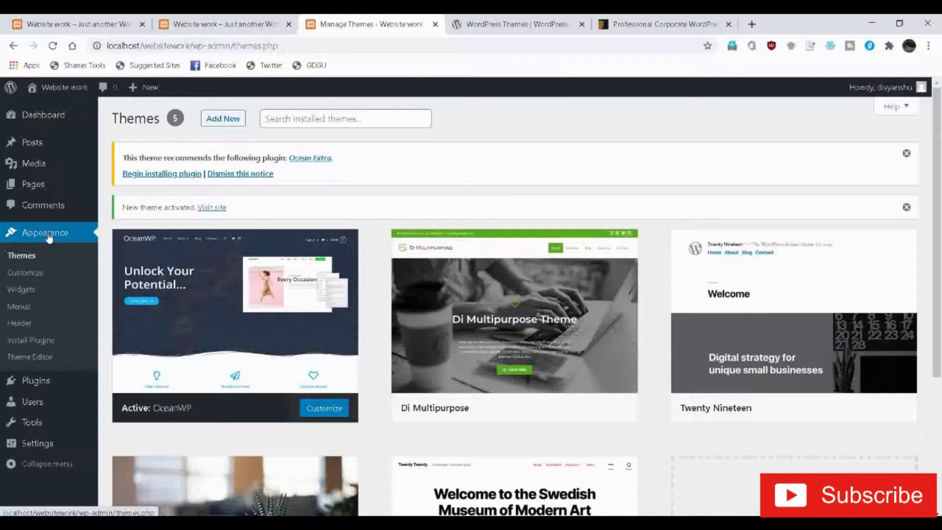
mouse_move(253, 349)
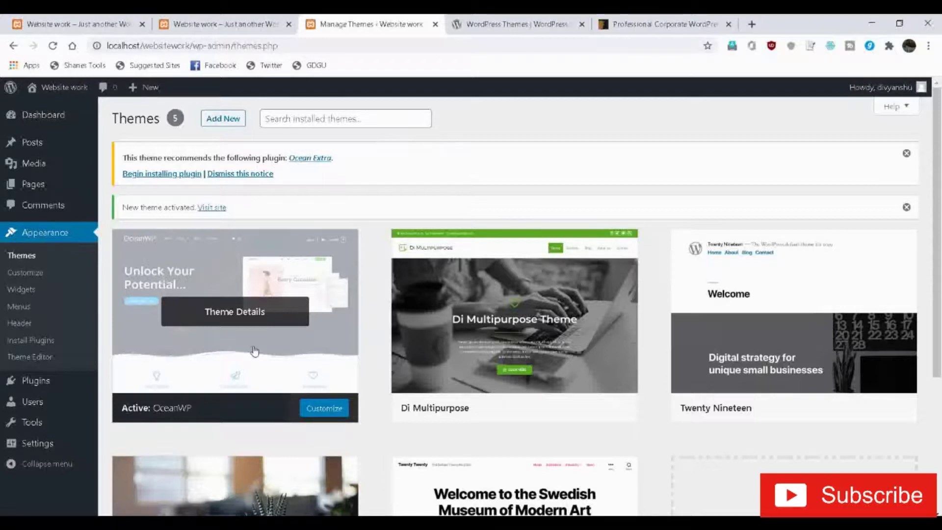
- Open the Website work site's front end in a new tab and view it with the OceanWP theme
mouse_move(62, 93)
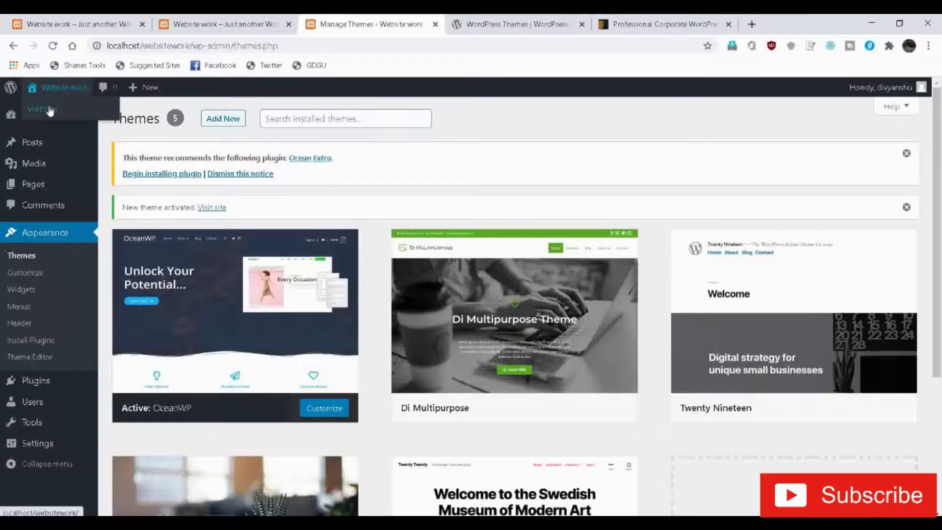
right_click(46, 110)
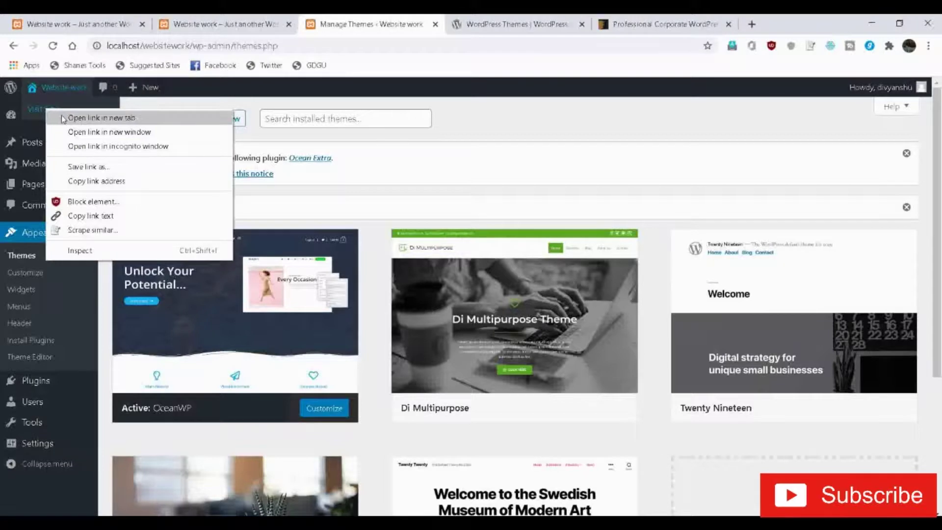
click(59, 118)
key(ctrl+Tab)
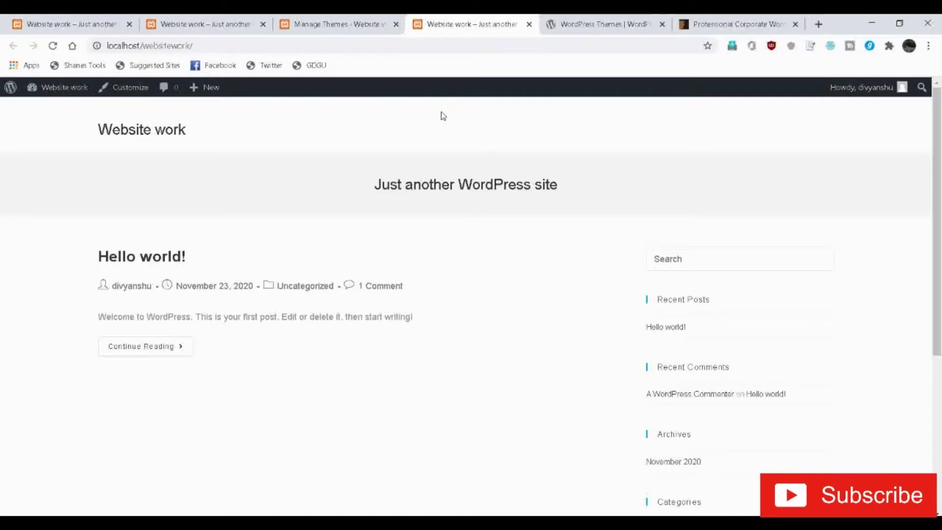
- Return to the installed themes and delete the Di Multipurpose theme from its theme details, confirming the deletion
key(ctrl+shift+Tab)
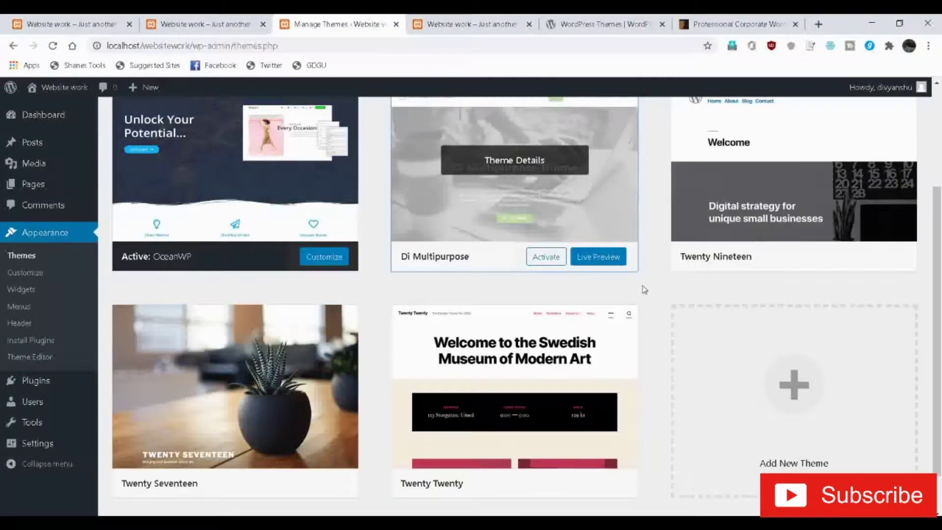
click(540, 157)
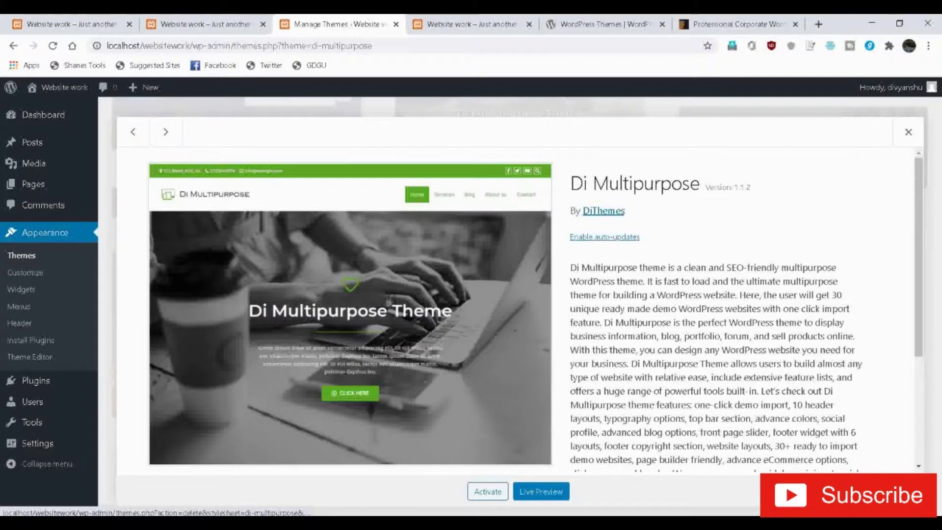
click(906, 492)
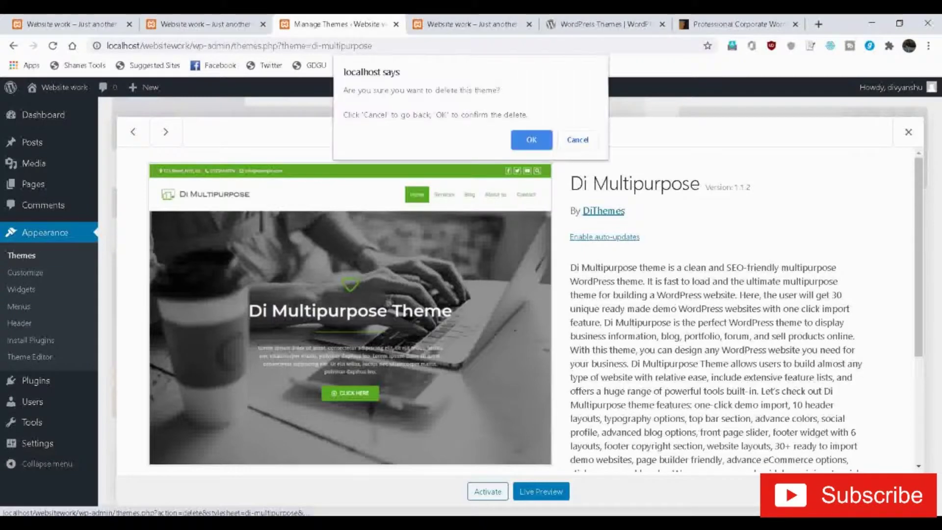
click(535, 148)
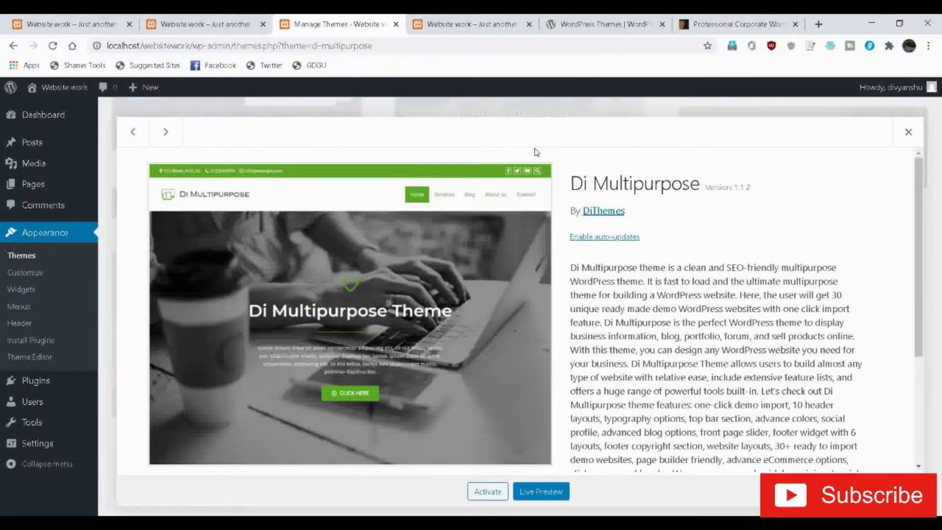